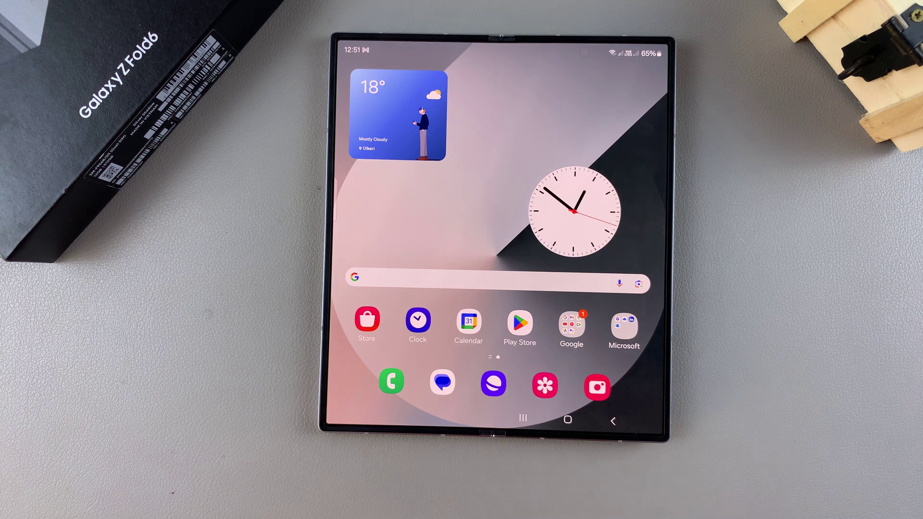
Open Settings from the app drawer and go to the Galaxy AI section
{"action": "left_click_drag", "start_coordinate": [498, 360], "coordinate": [497, 180]}
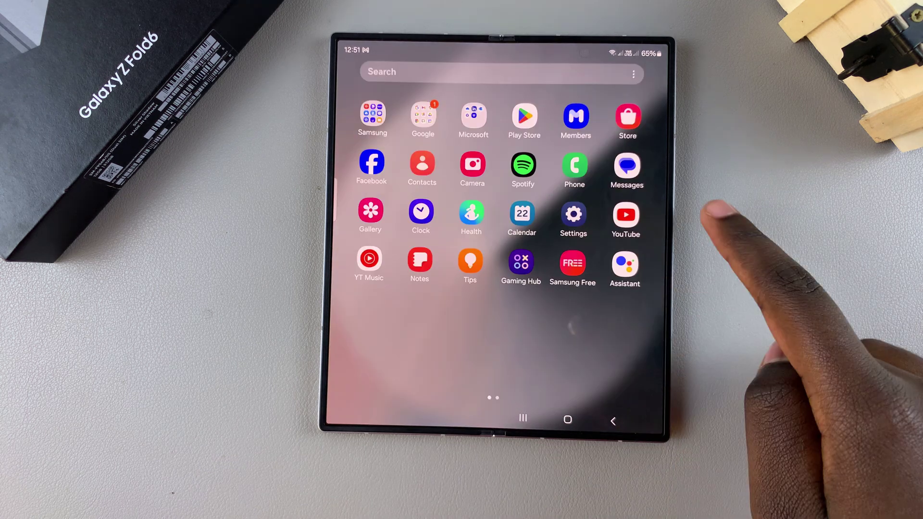
{"action": "left_click", "coordinate": [571, 208]}
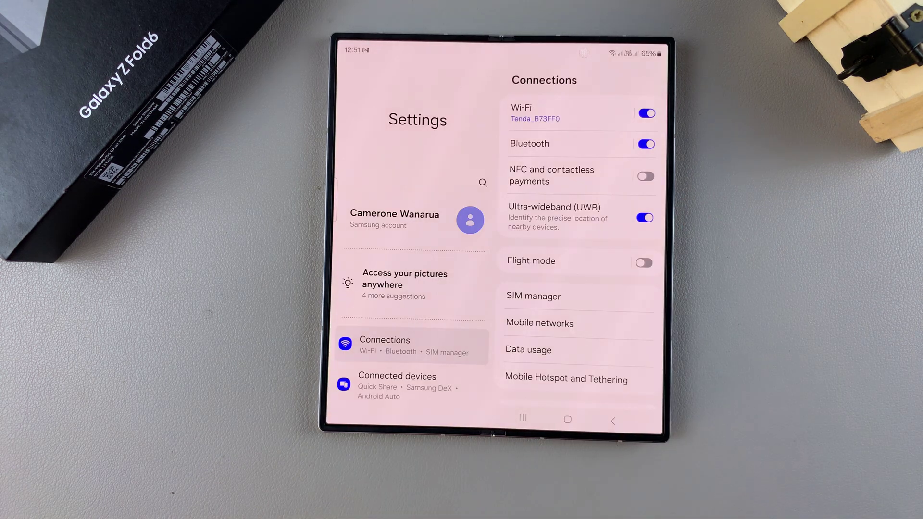
{"action": "left_click_drag", "start_coordinate": [418, 346], "coordinate": [376, 152]}
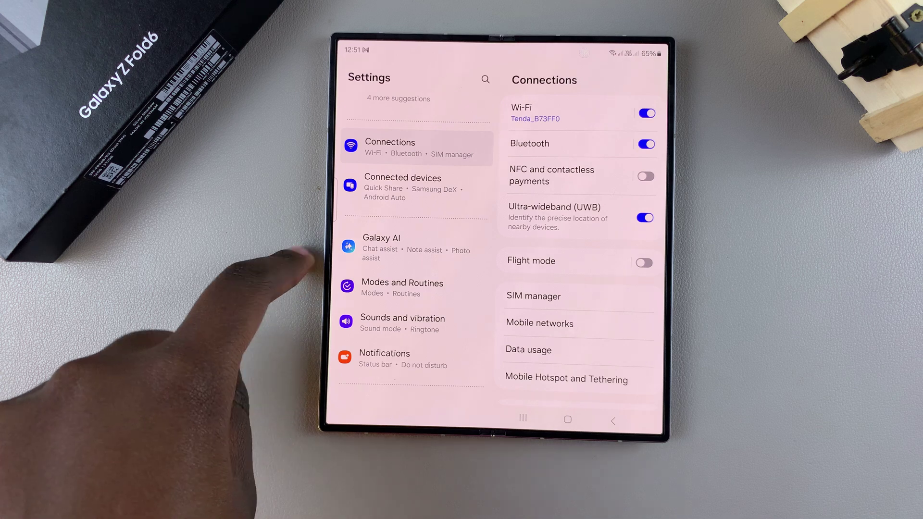
{"action": "left_click", "coordinate": [411, 249]}
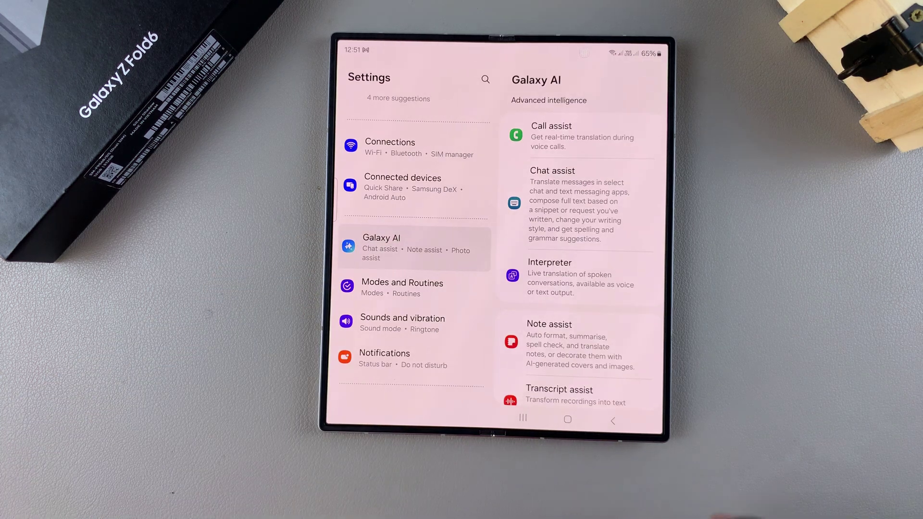
{"action": "left_click_drag", "start_coordinate": [670, 258], "coordinate": [628, 206]}
{"action": "left_click_drag", "start_coordinate": [618, 367], "coordinate": [620, 220]}
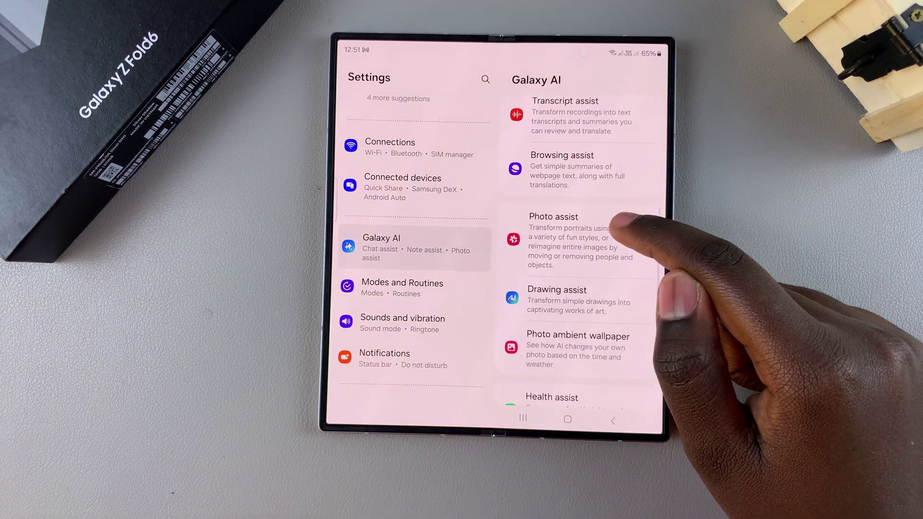
Open the Photo assist page under Galaxy AI, where the feature is on
{"action": "left_click", "coordinate": [613, 234]}
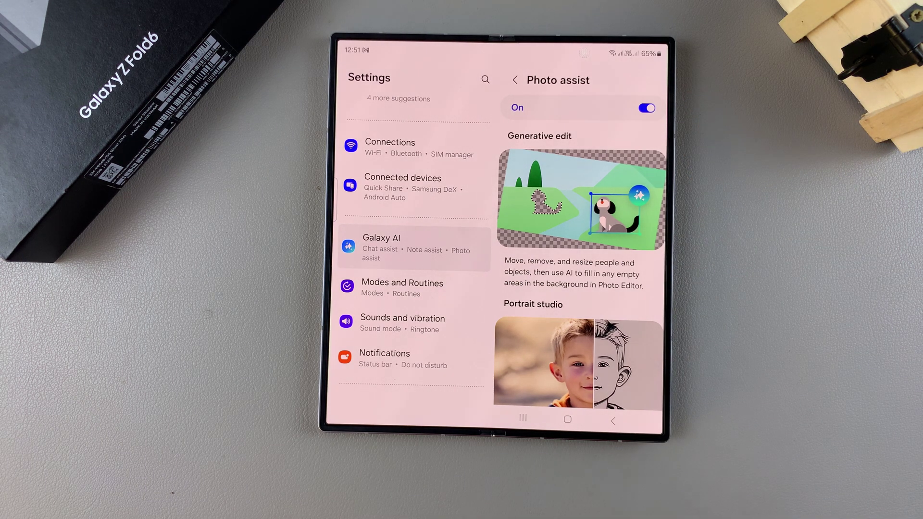
Open the Spotify Premium picture from Gallery in the editor and start AI editing
{"action": "left_click", "coordinate": [568, 420]}
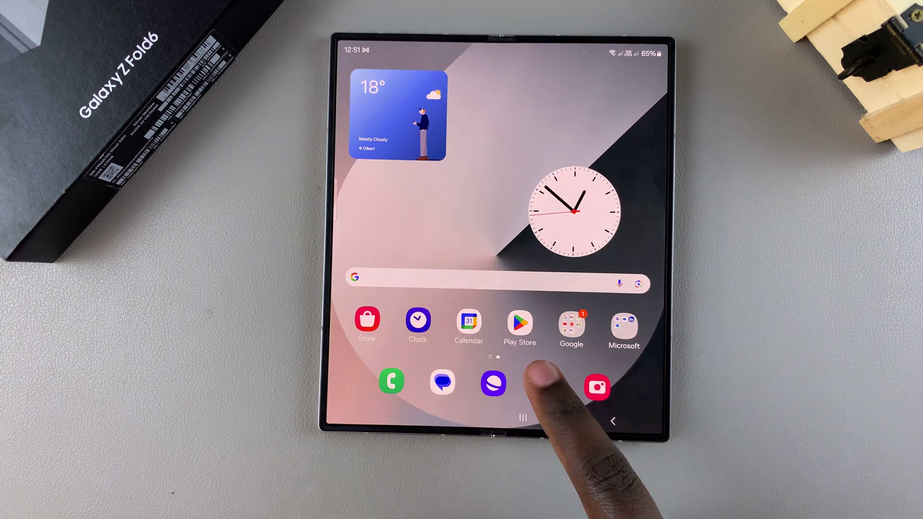
{"action": "left_click", "coordinate": [546, 382]}
{"action": "left_click", "coordinate": [368, 294]}
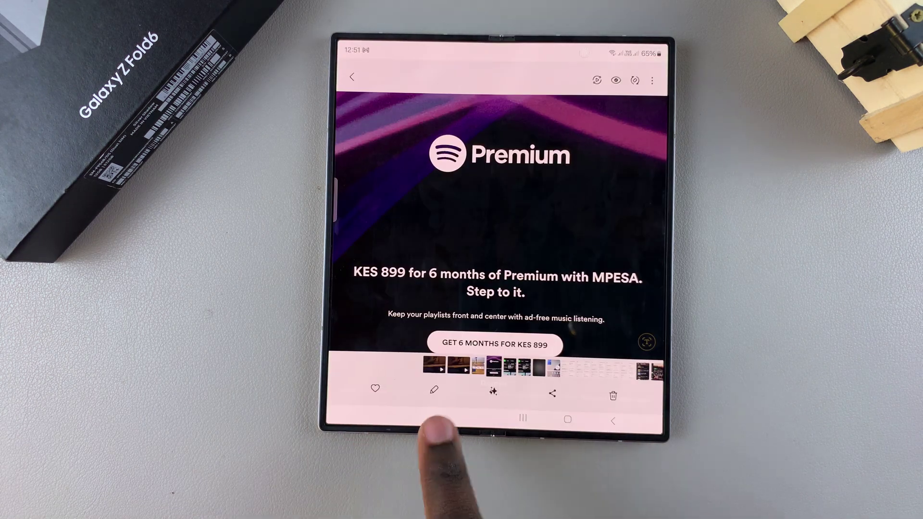
{"action": "left_click", "coordinate": [432, 404]}
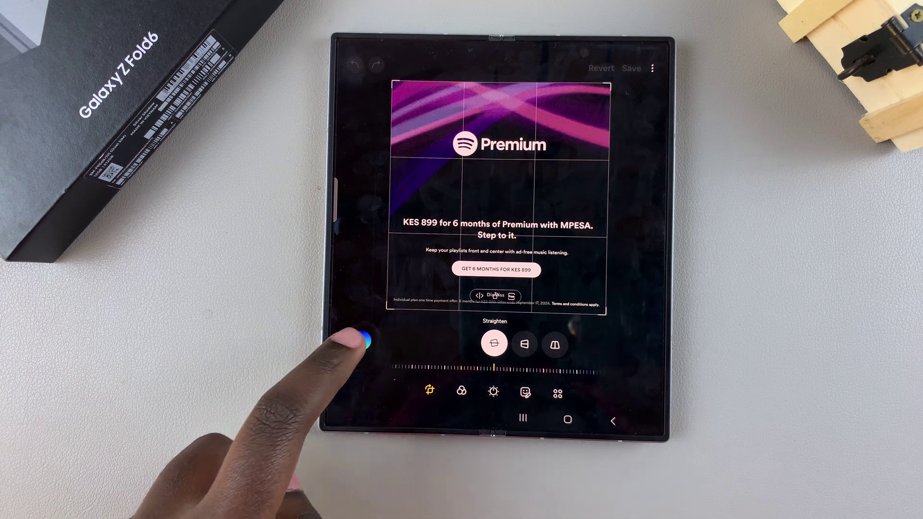
{"action": "left_click", "coordinate": [362, 341]}
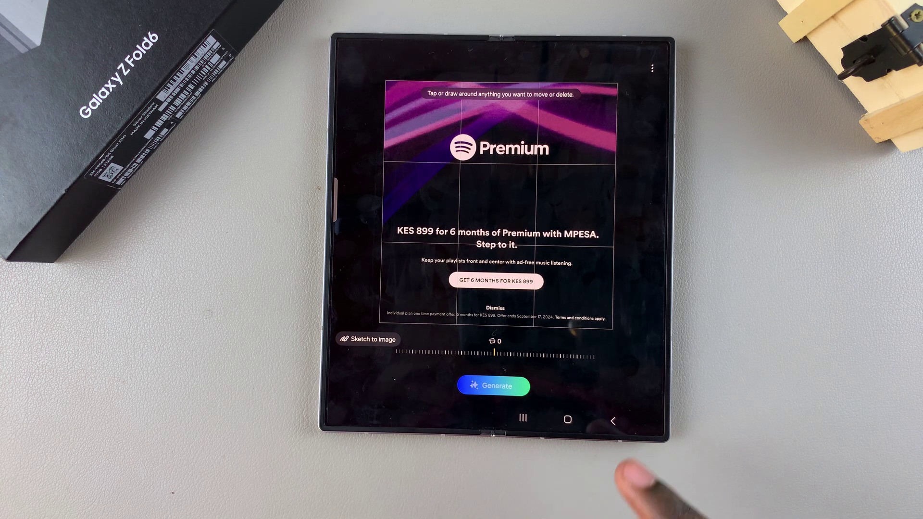
Leave generative edit and switch the Photo assist toggle off in Settings
{"action": "left_click", "coordinate": [613, 421]}
{"action": "left_click", "coordinate": [523, 418]}
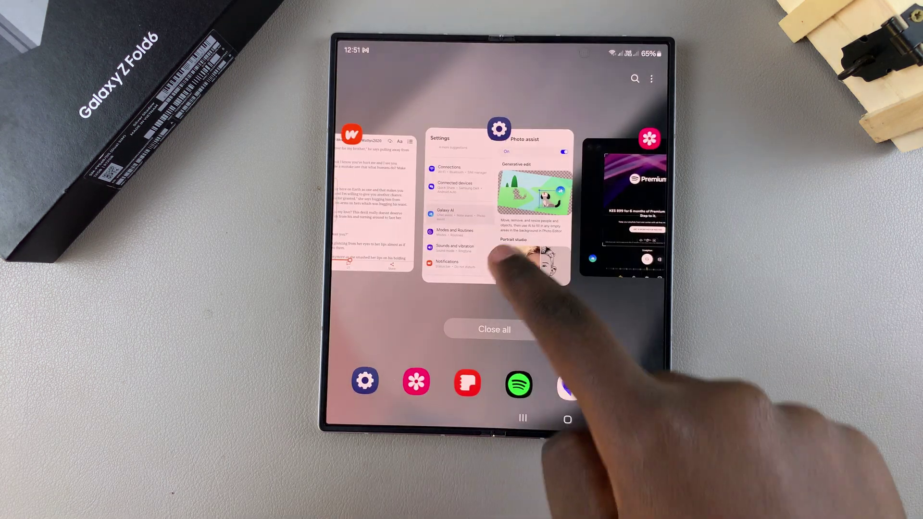
{"action": "left_click", "coordinate": [506, 245]}
{"action": "left_click", "coordinate": [646, 108]}
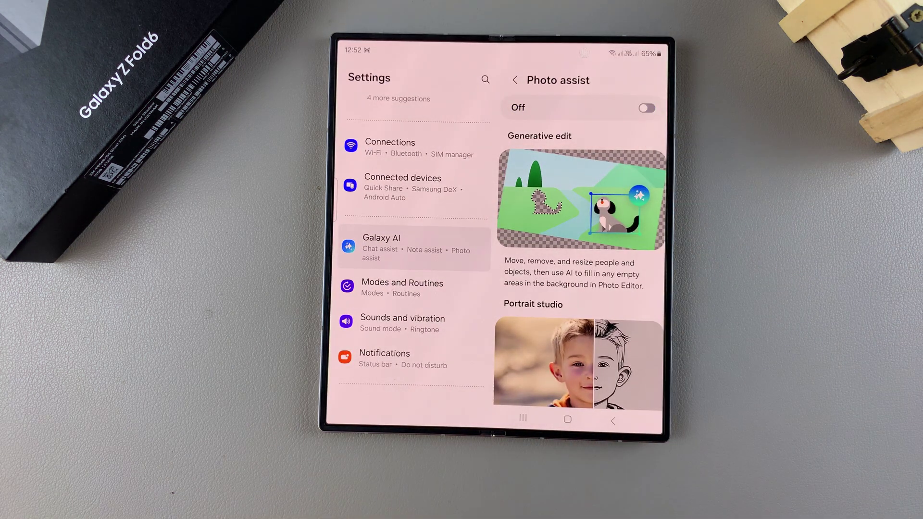
{"action": "left_click", "coordinate": [523, 418]}
Return to the Spotify picture editor and retry AI editing to show 'Reimagine your images'
{"action": "left_click", "coordinate": [521, 246]}
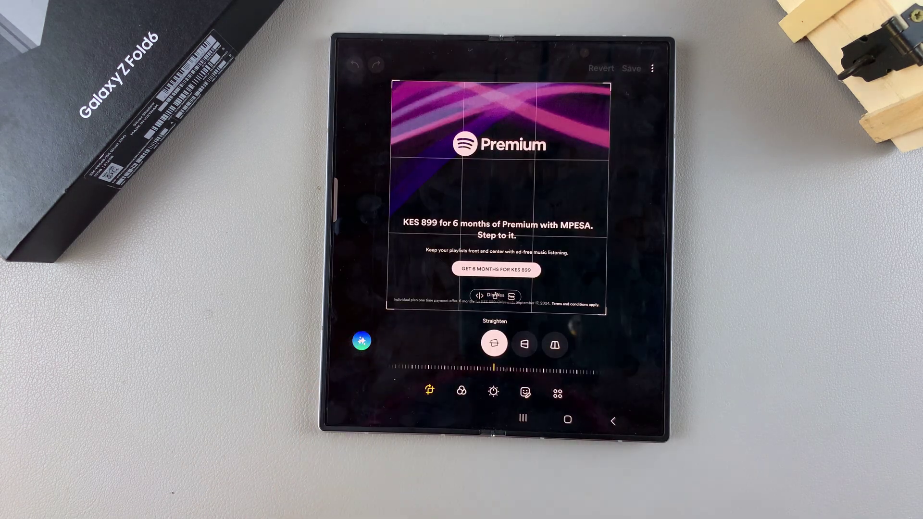
{"action": "left_click", "coordinate": [361, 341]}
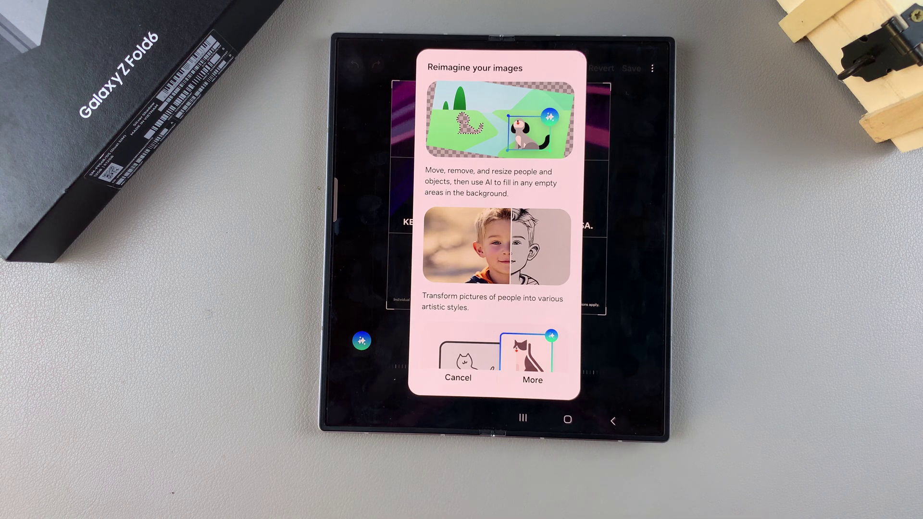
Dismiss the prompt and switch Photo assist back on in Settings
{"action": "left_click", "coordinate": [523, 418]}
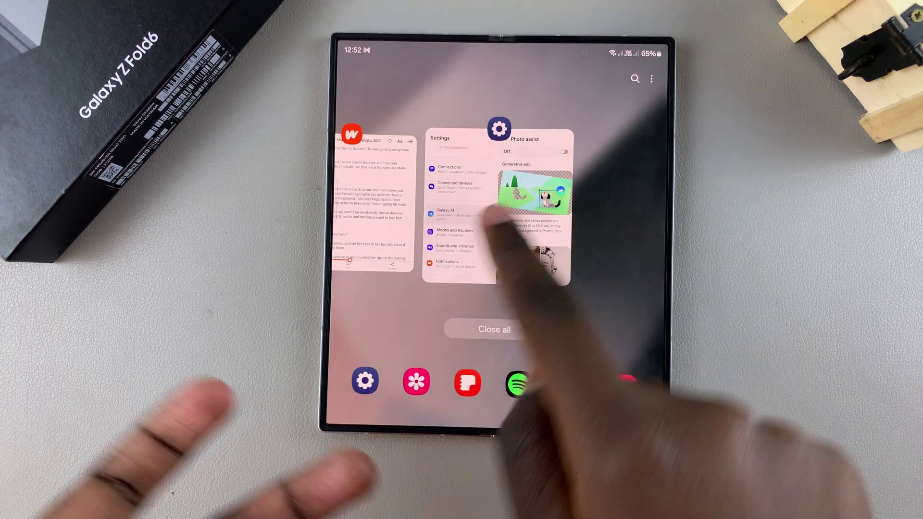
{"action": "left_click", "coordinate": [493, 217]}
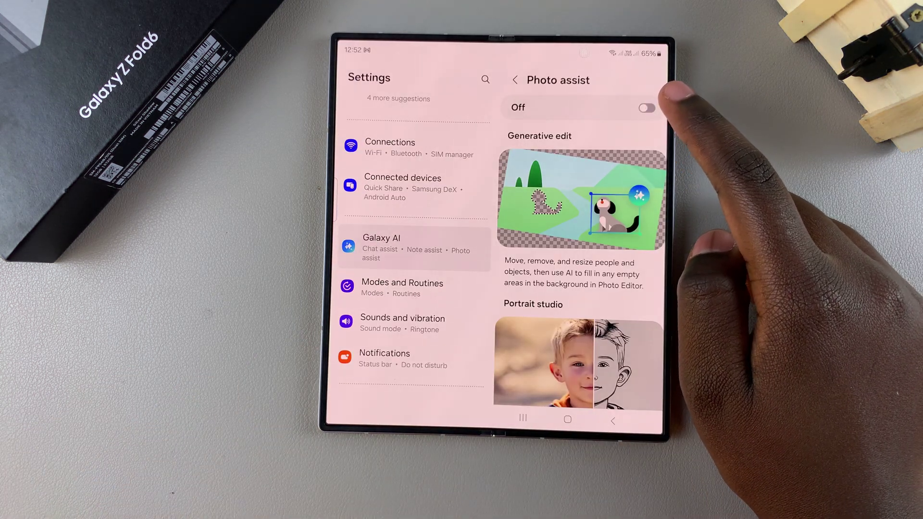
{"action": "left_click", "coordinate": [645, 108]}
Close the Settings app from Recents and return to the home screen
{"action": "left_click", "coordinate": [524, 418]}
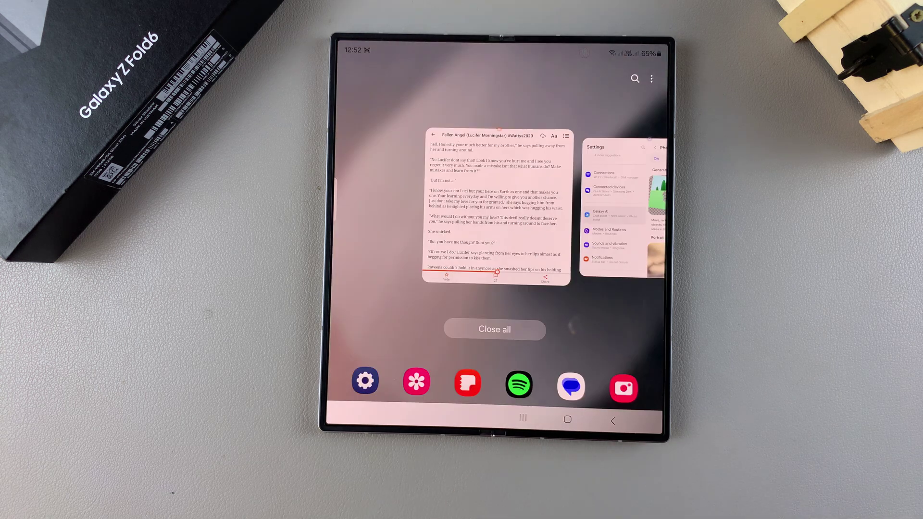
{"action": "left_click_drag", "start_coordinate": [628, 239], "coordinate": [628, 80]}
{"action": "left_click", "coordinate": [573, 326]}
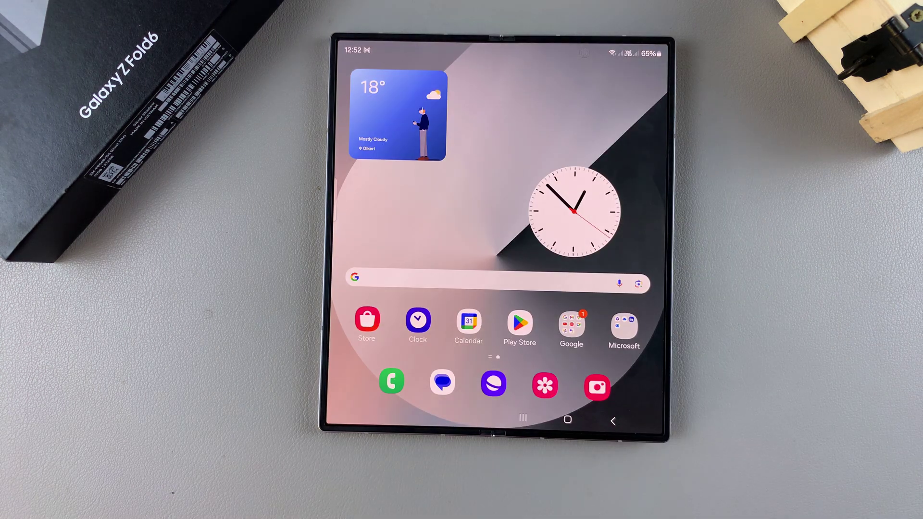